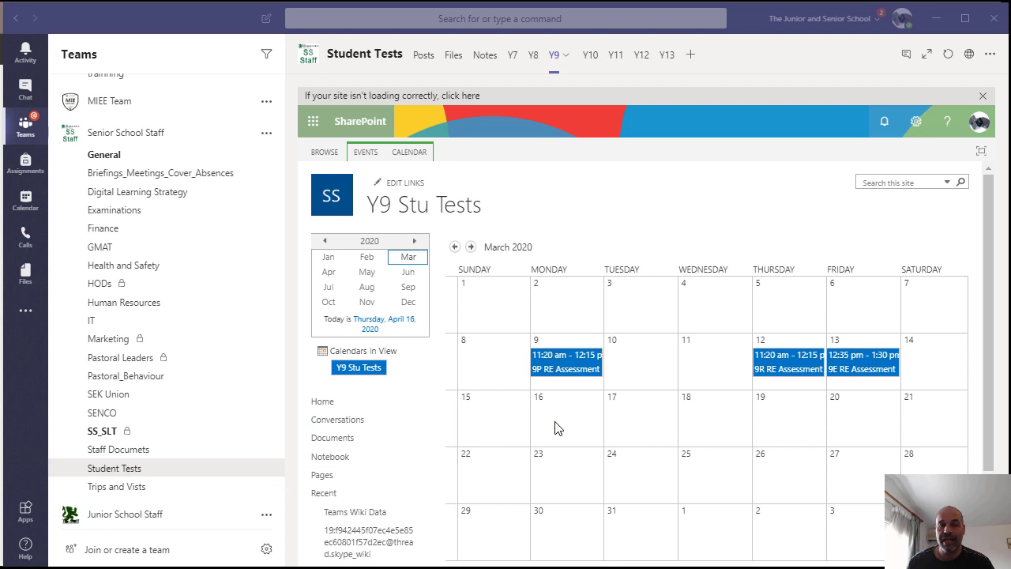
Show the Files of Teacher Training's General channel and open them in SharePoint.
mouse_move(556, 428)
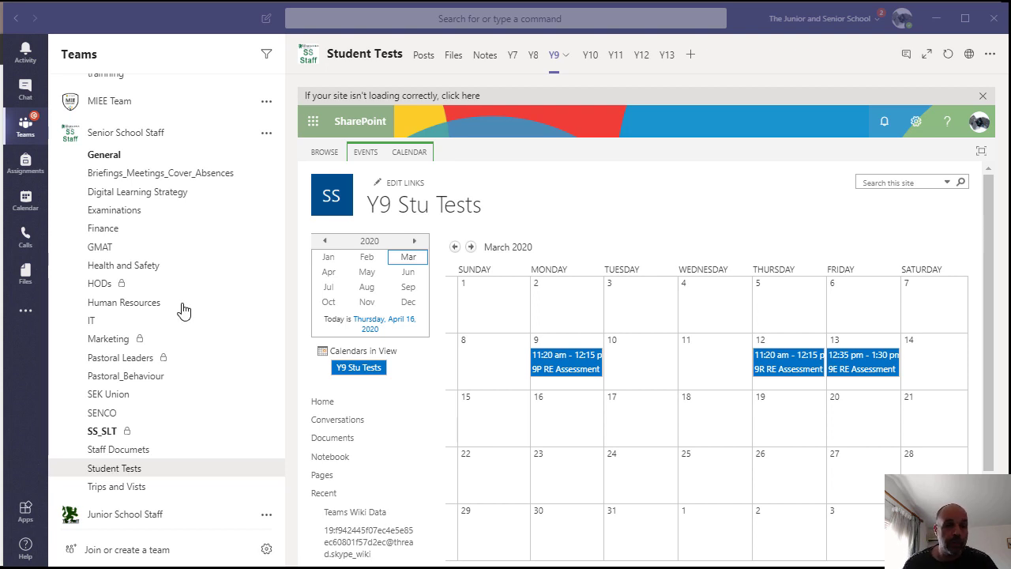
scroll(169, 327, up, 5)
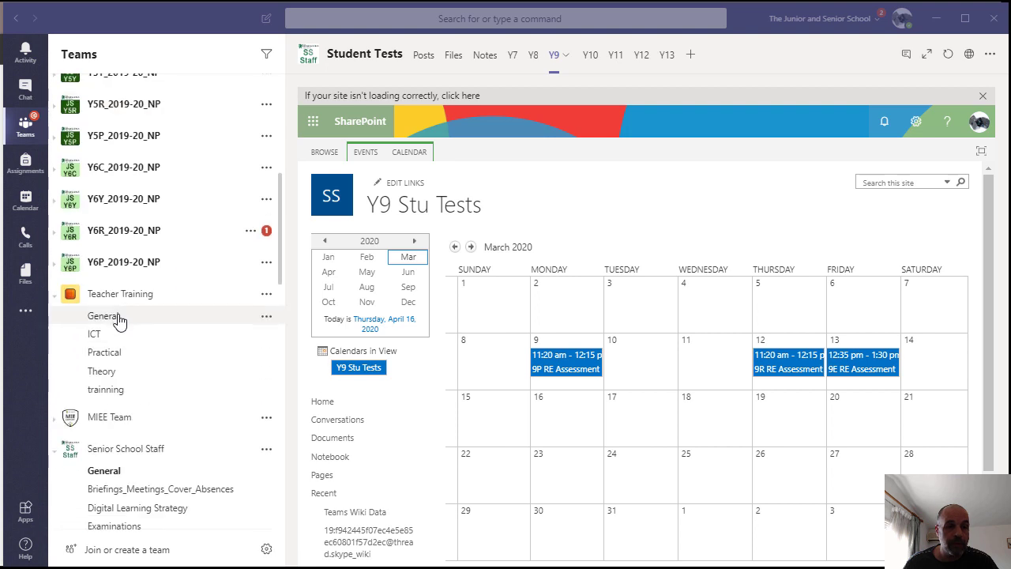
click(116, 316)
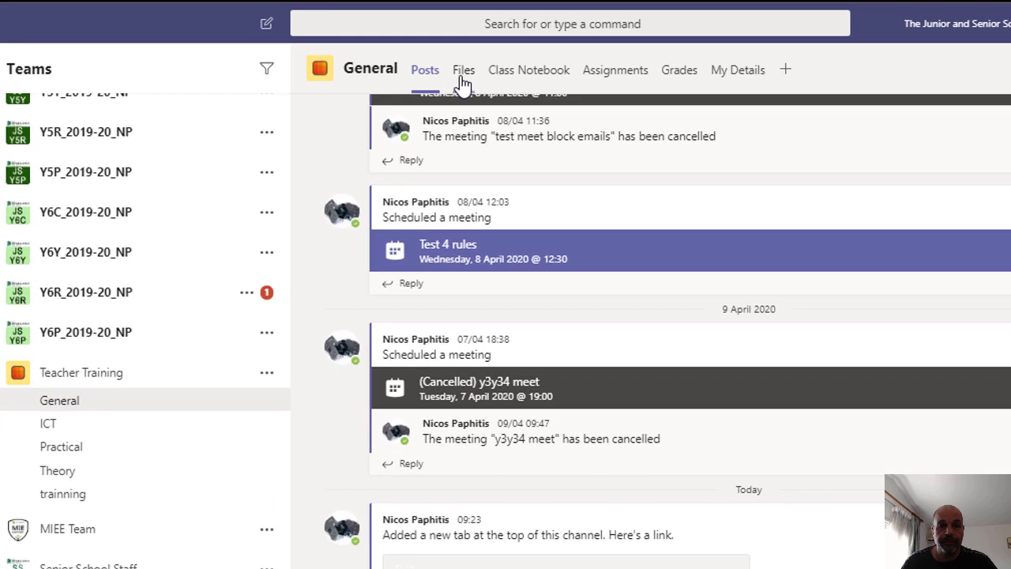
click(462, 79)
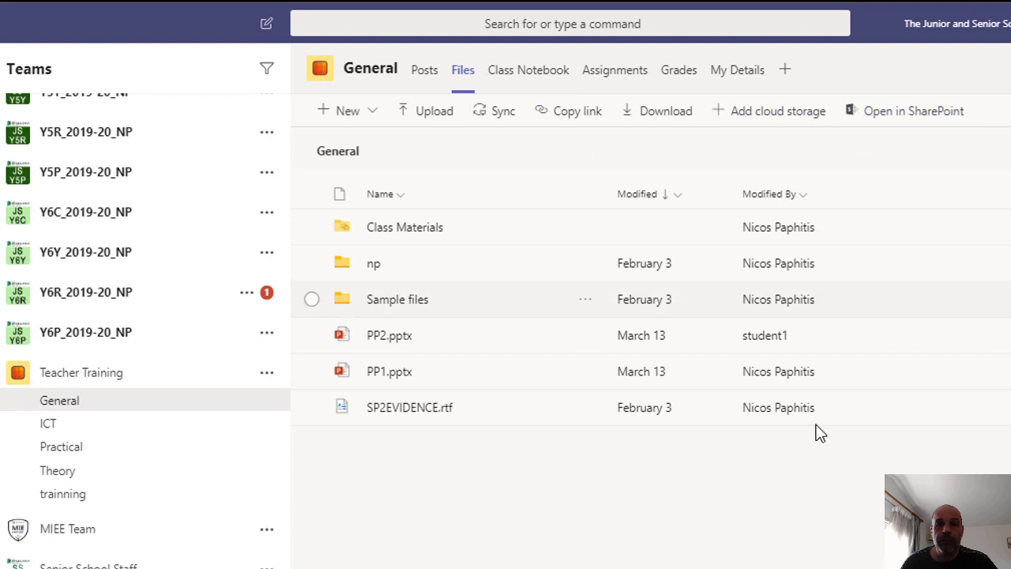
click(915, 115)
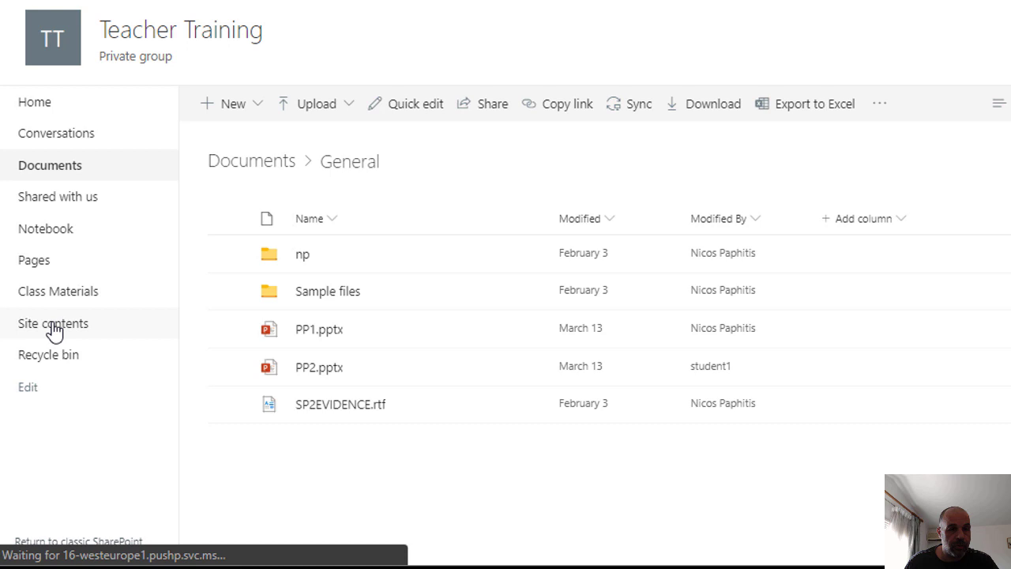
From Site contents, add an app and pick the Calendar app for the Teacher Training site.
click(100, 325)
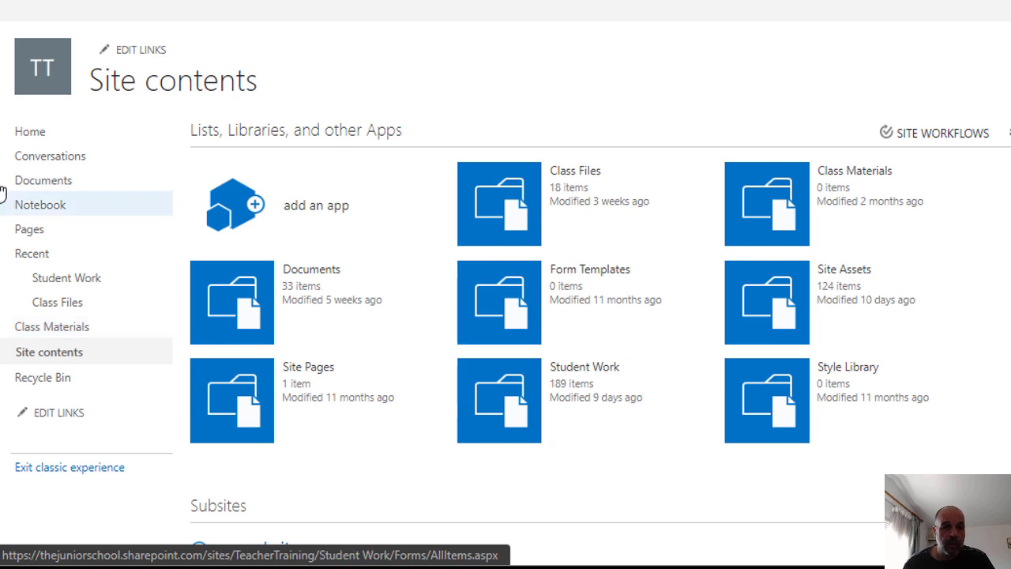
click(271, 217)
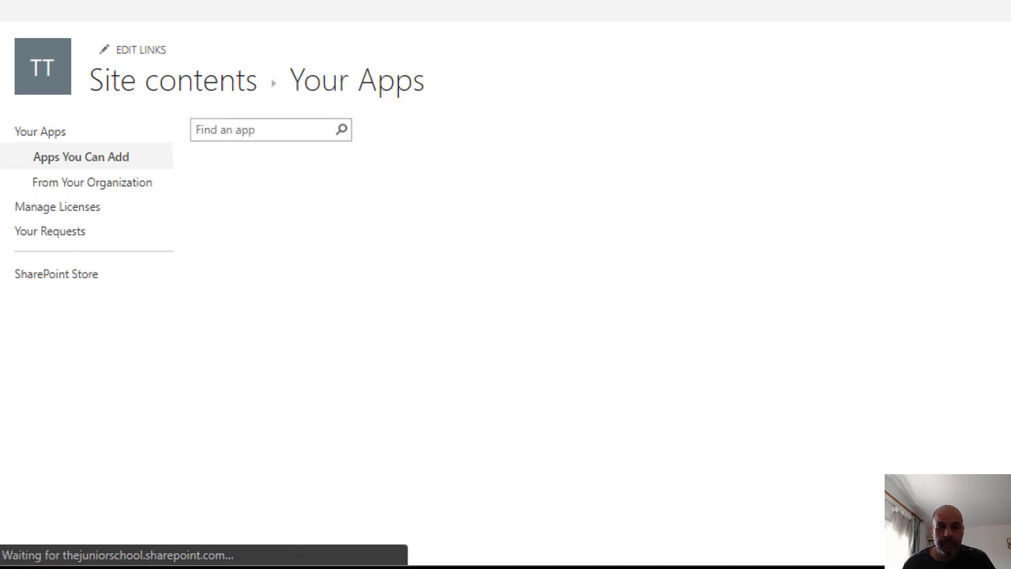
scroll(909, 261, down, 5)
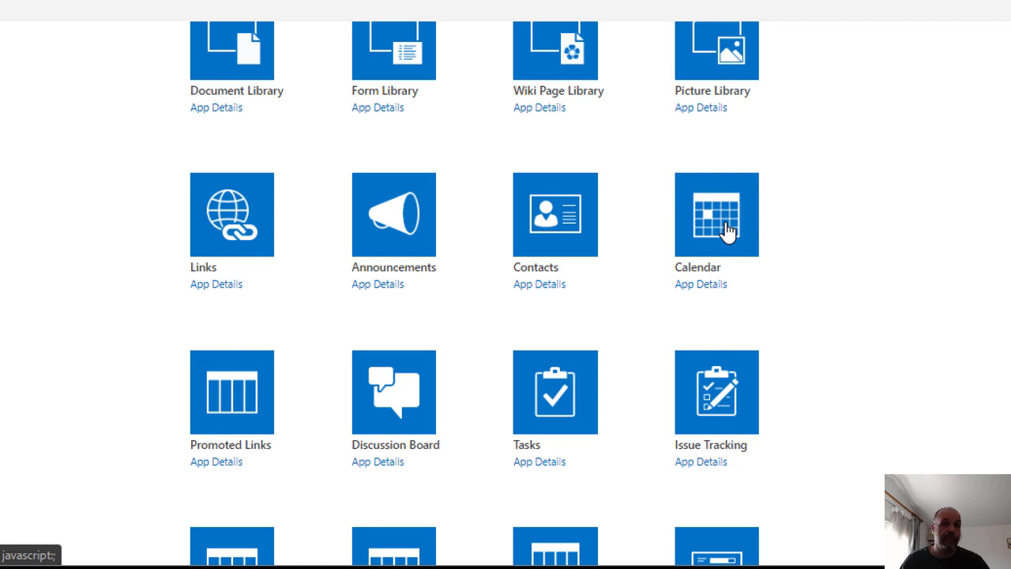
click(727, 228)
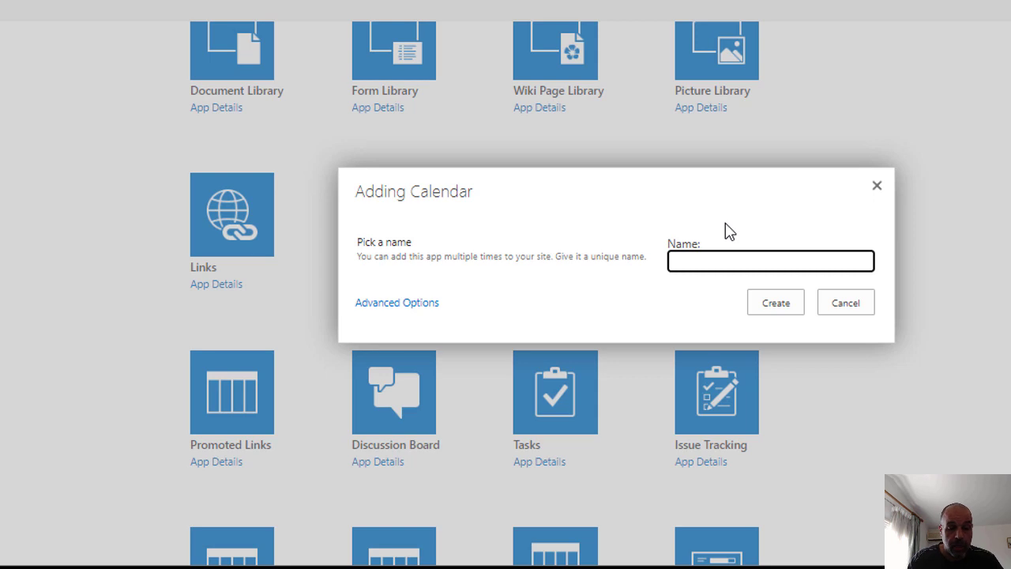
Name the new calendar 'Y10 Tests' and create it.
text(Y1)
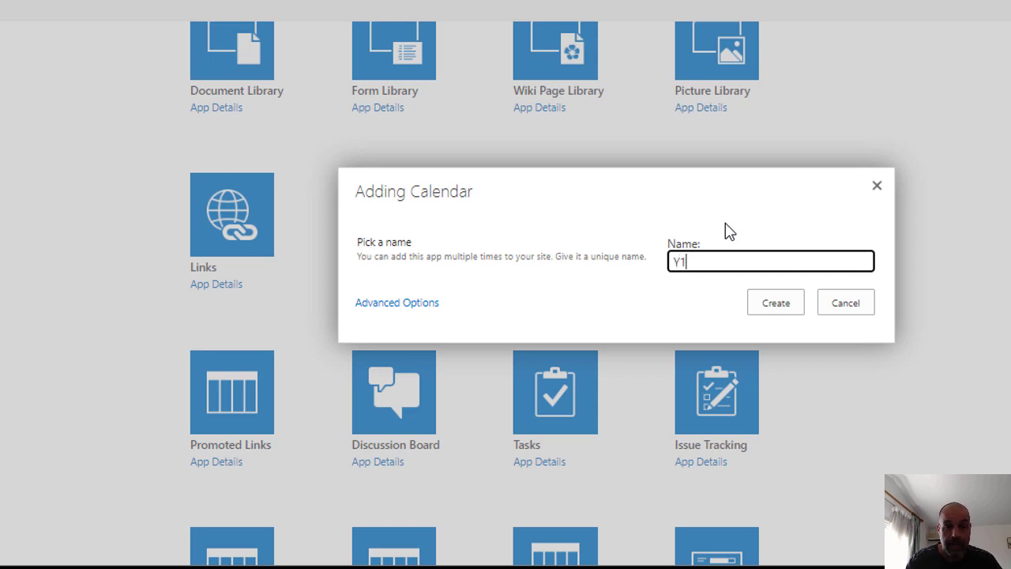
text(0 Tests)
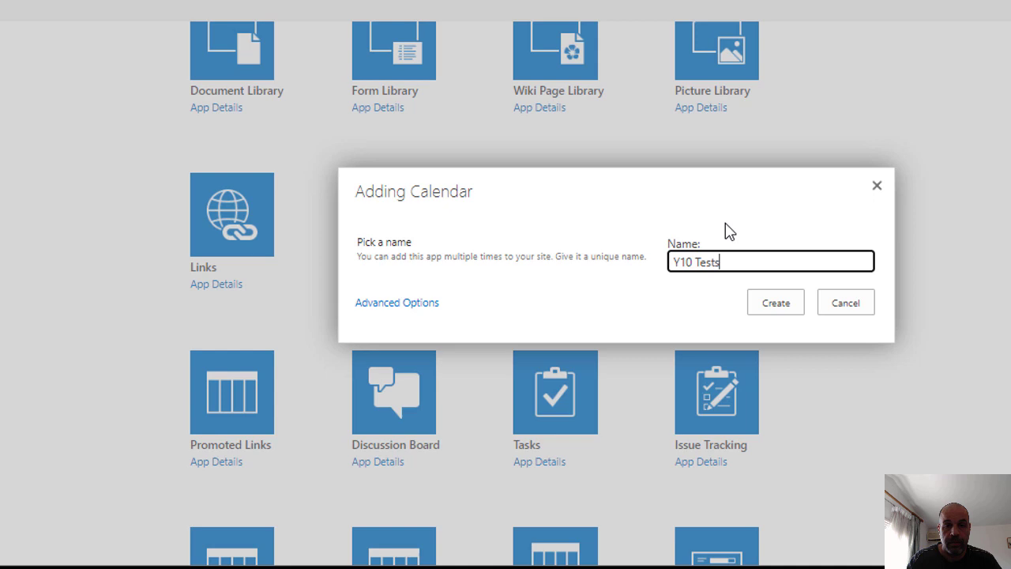
click(776, 306)
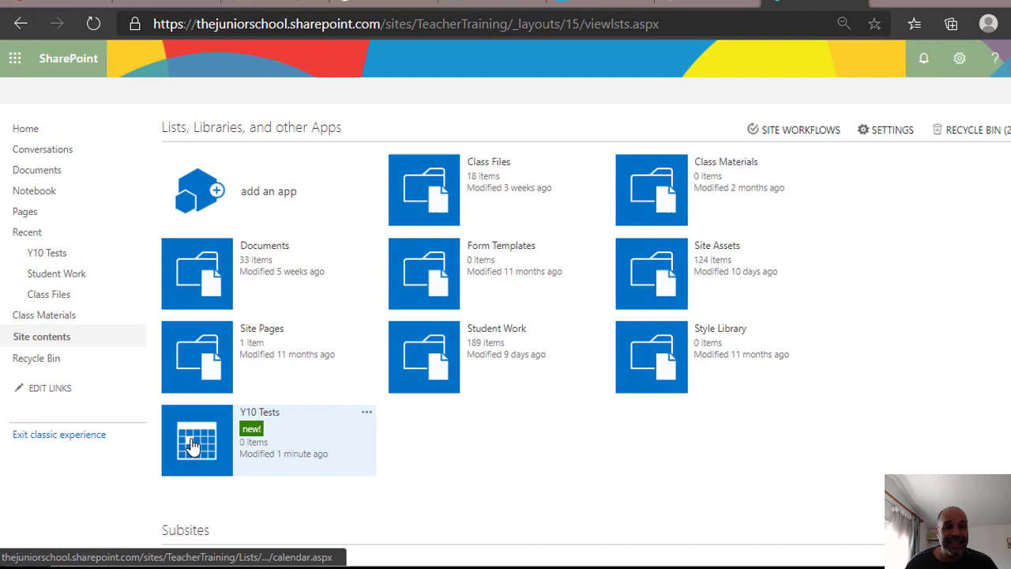
Open the Y10 Tests calendar, copy its web address, and return to Teams.
click(192, 446)
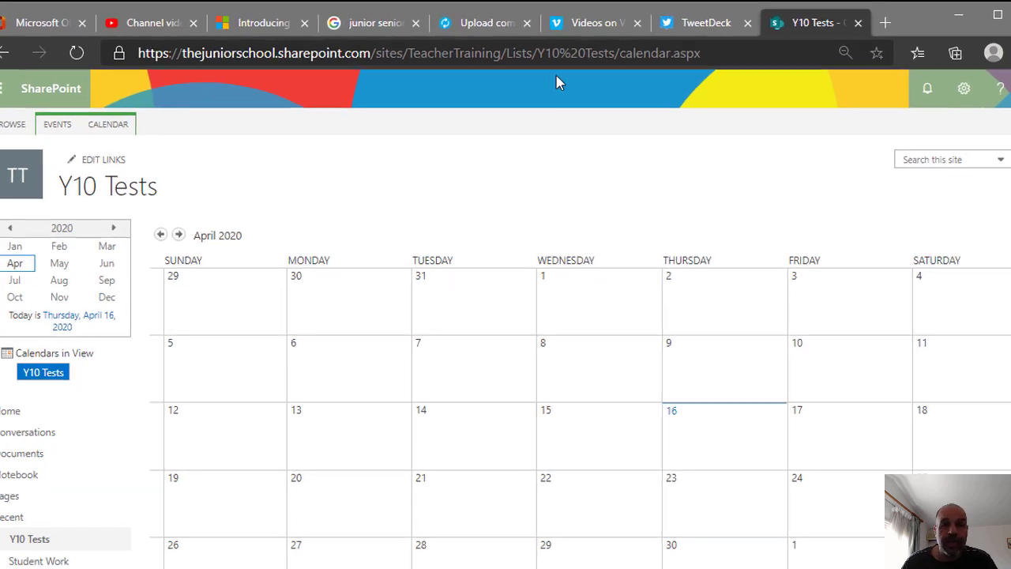
drag(669, 49, 427, 59)
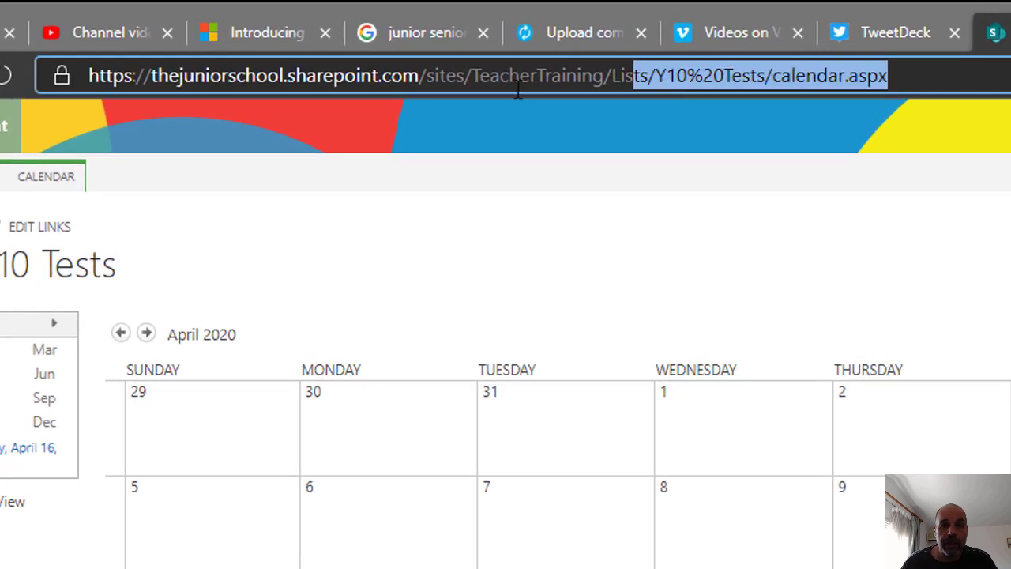
drag(517, 89, 22, 70)
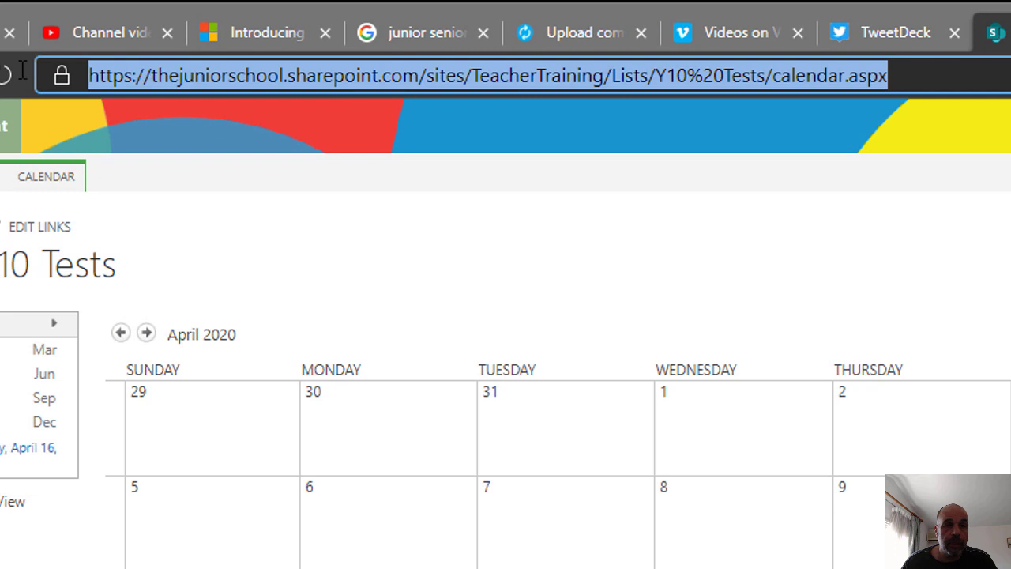
right_click(169, 89)
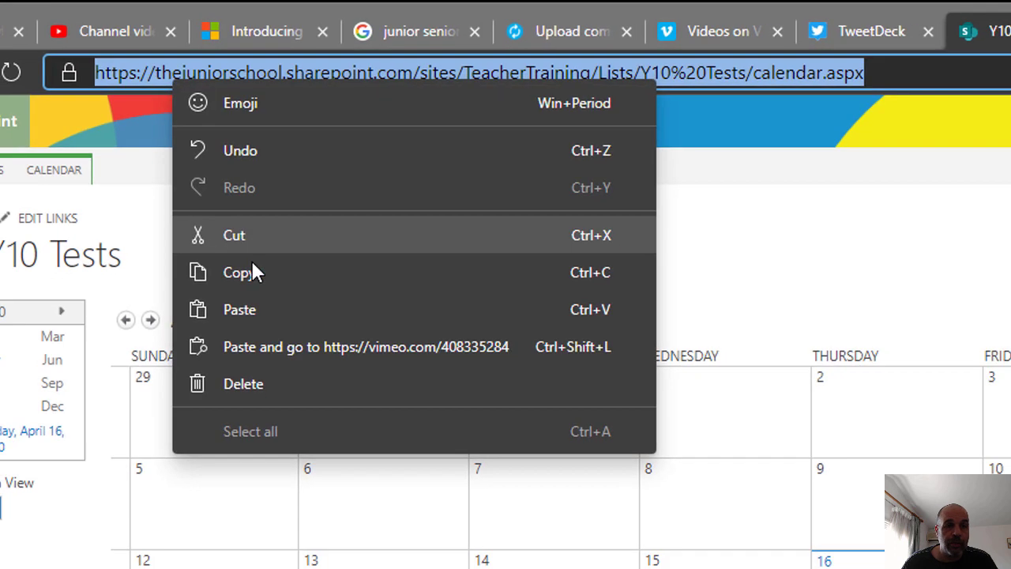
click(244, 282)
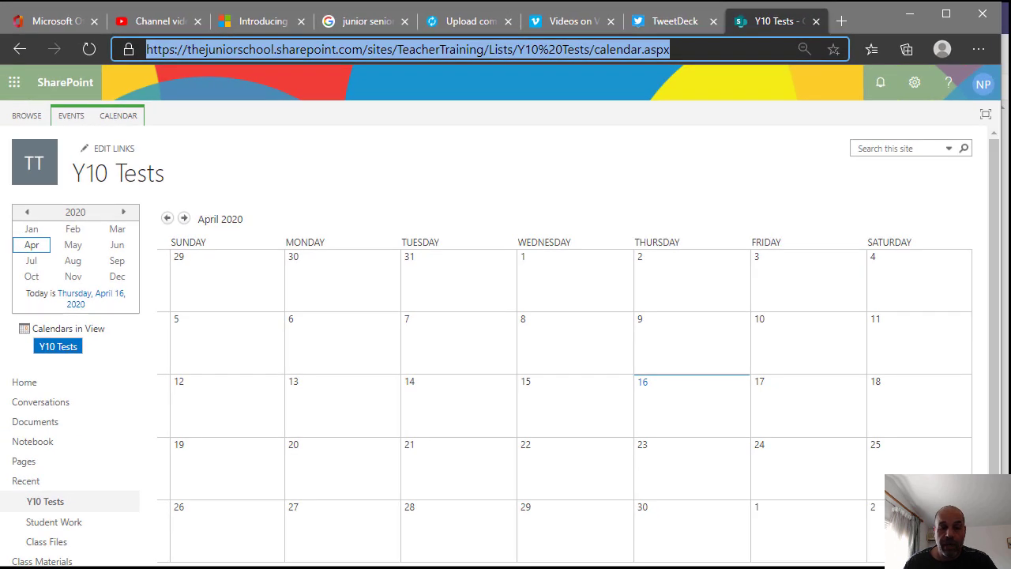
mouse_move(739, 552)
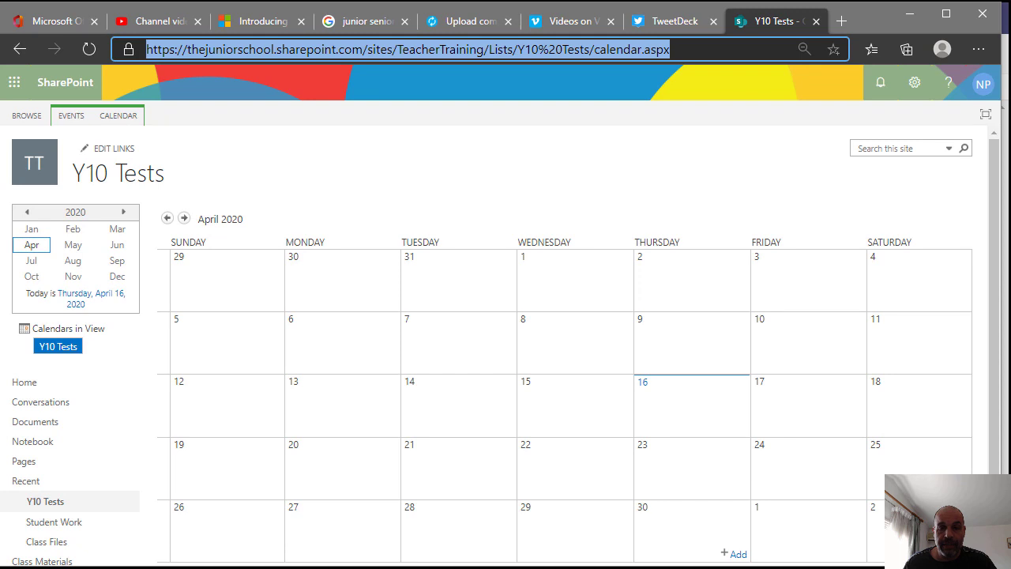
click(671, 557)
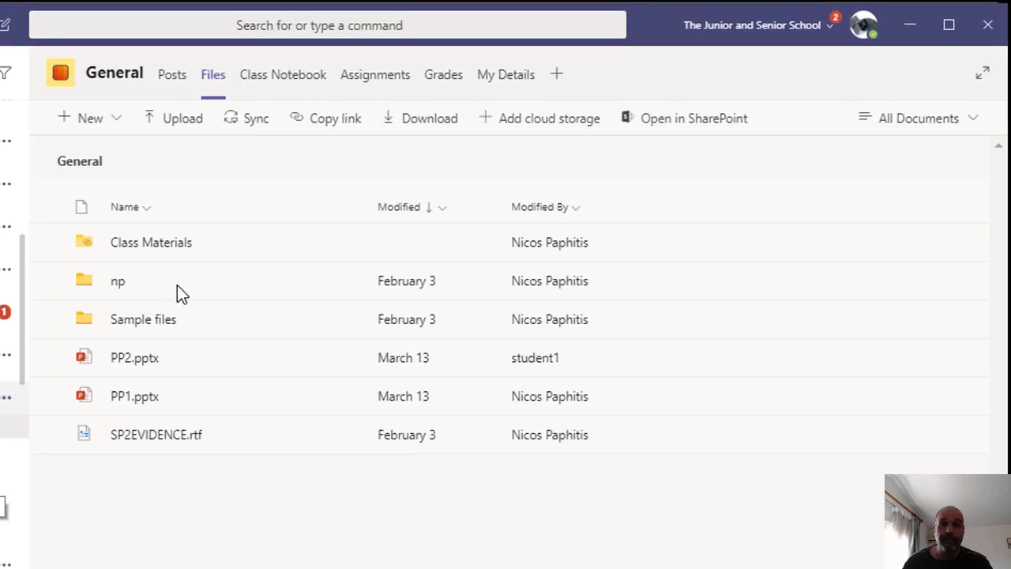
Add a Website tab to General using the copied calendar URL, named 'Y10 Tests'.
click(556, 74)
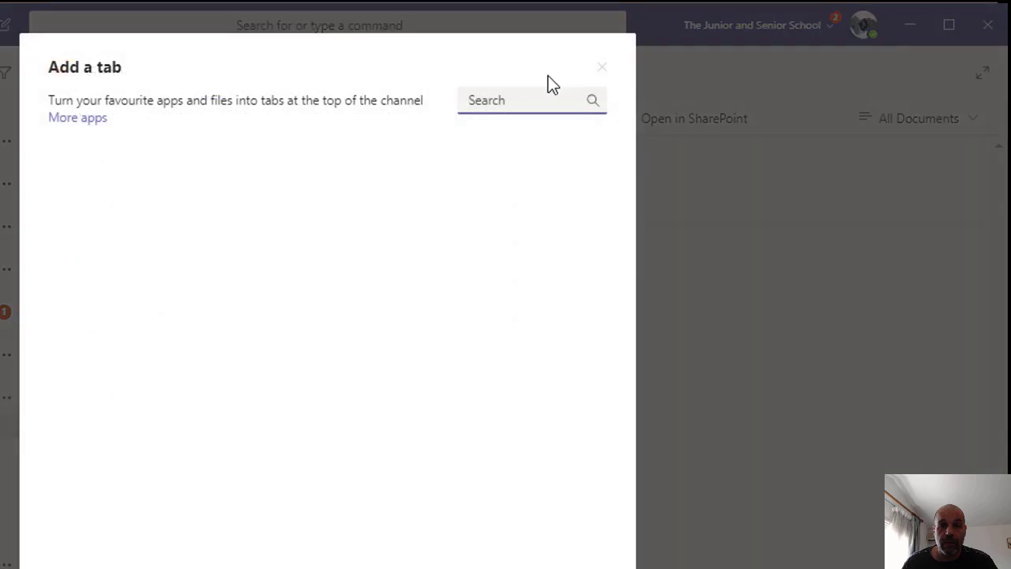
key(Escape)
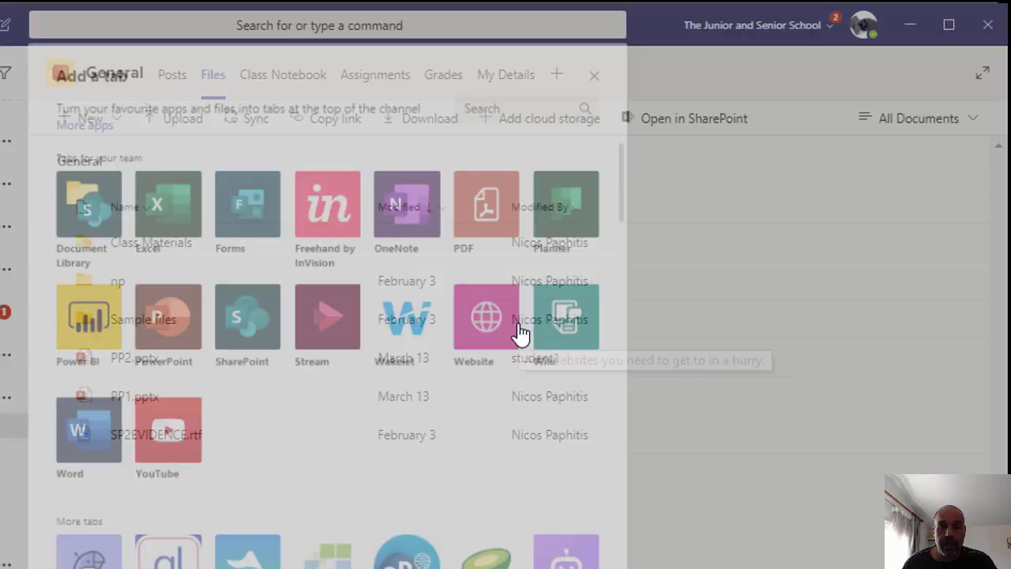
click(124, 403)
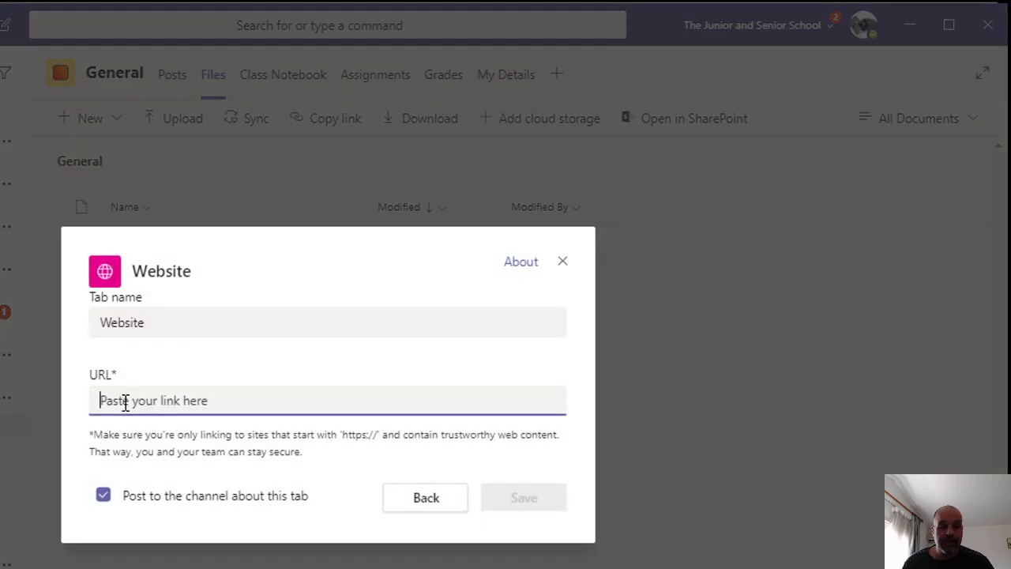
key(ctrl+v)
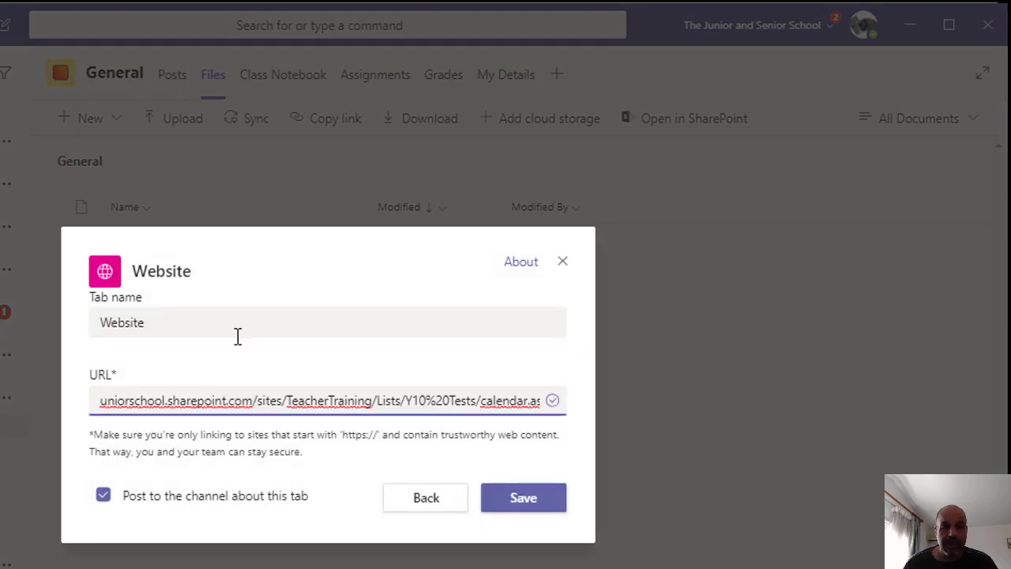
drag(237, 332, 94, 327)
text(Y)
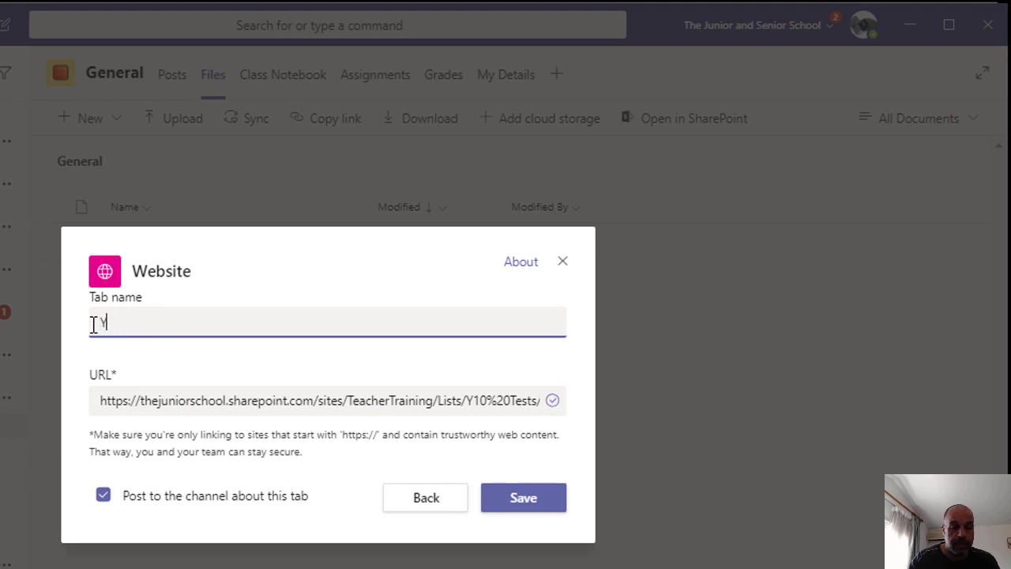
text(10 Tests)
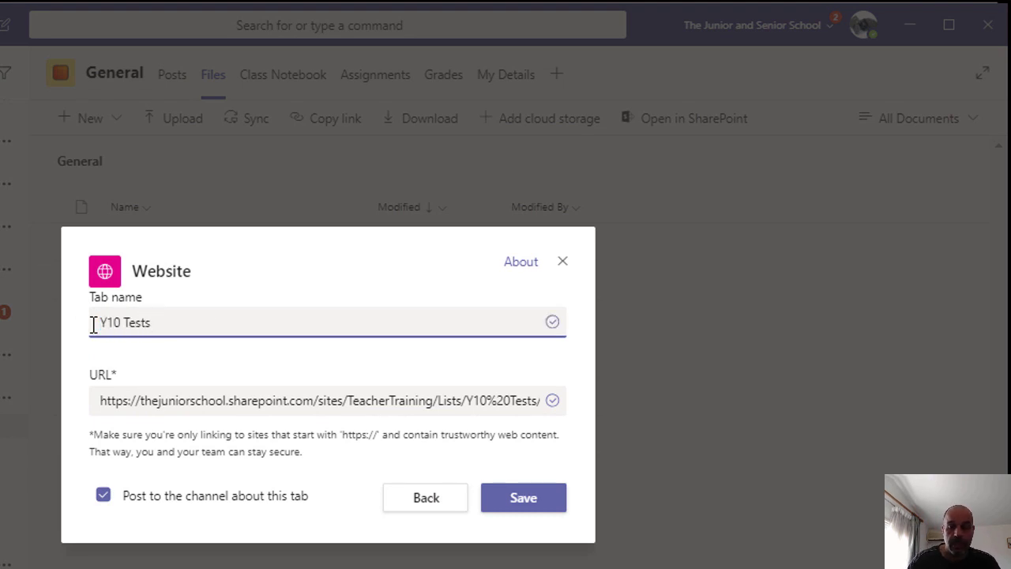
click(514, 498)
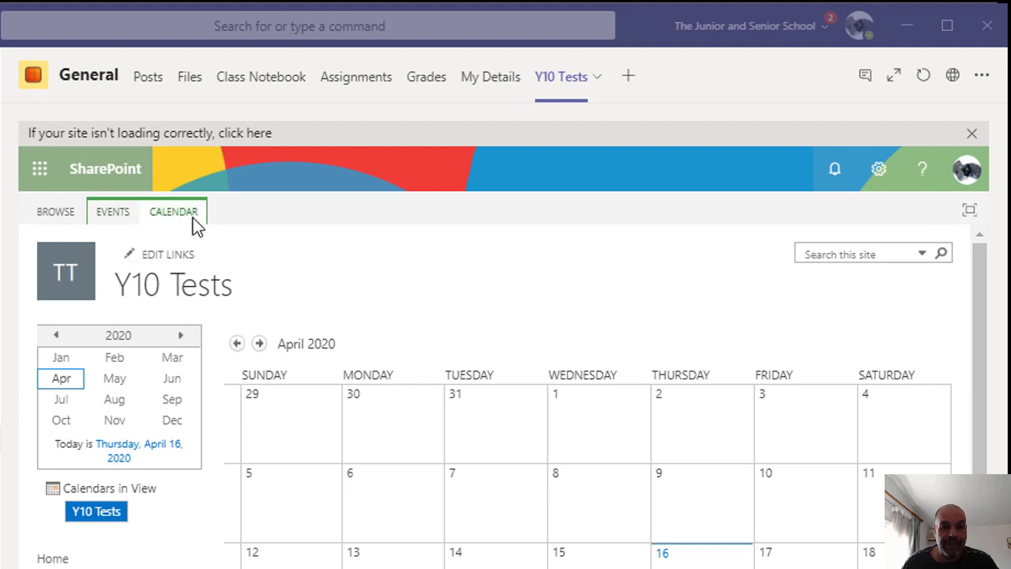
Start a new event from the EVENTS ribbon, cancel it, then show the CALENDAR ribbon commands.
click(118, 215)
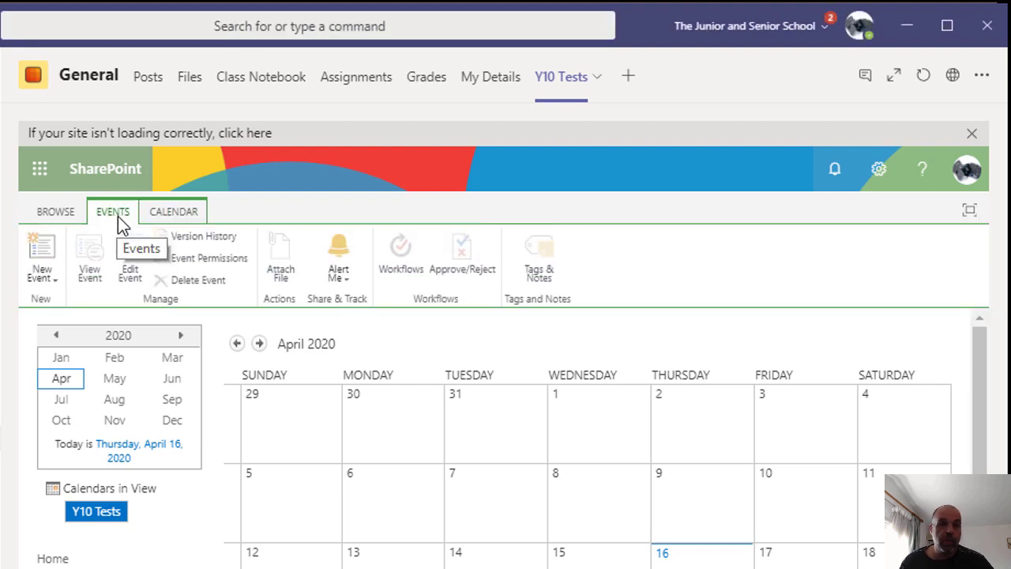
click(47, 277)
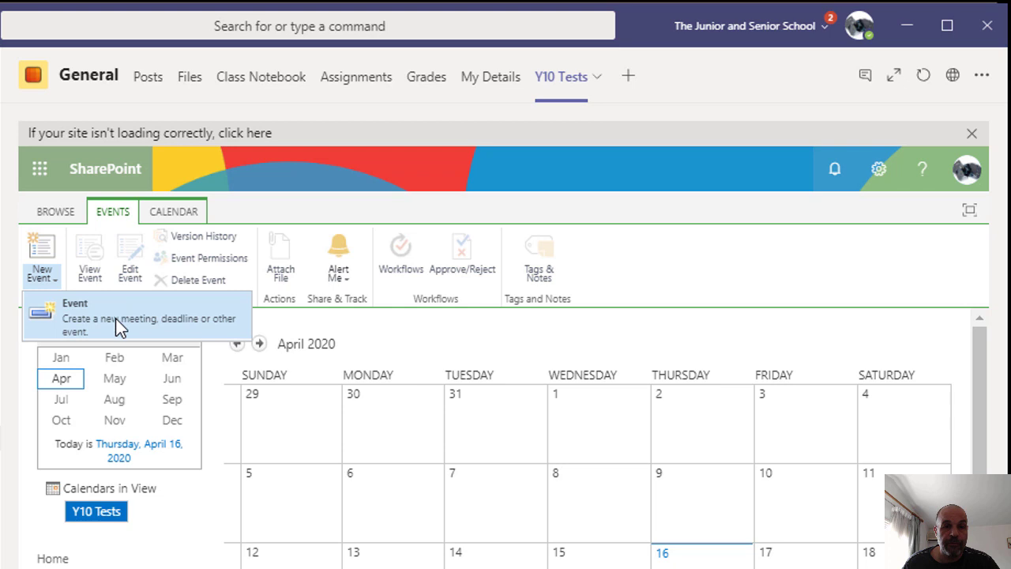
click(71, 312)
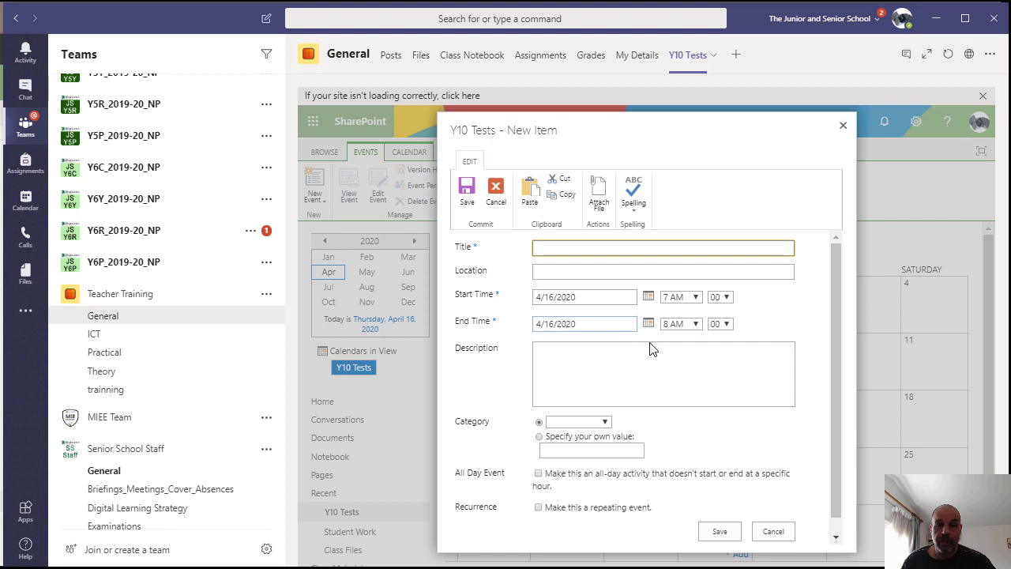
click(773, 530)
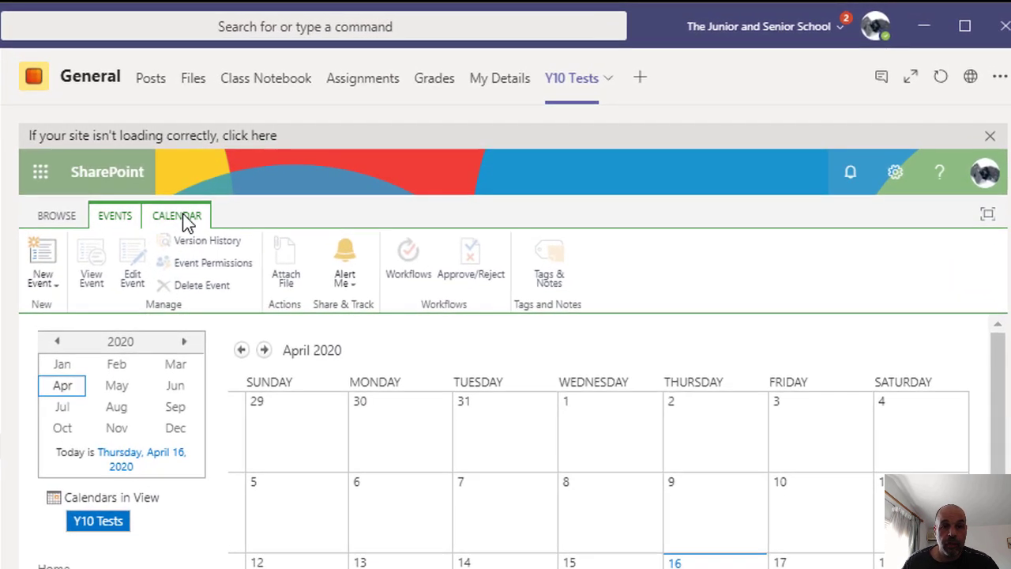
click(182, 218)
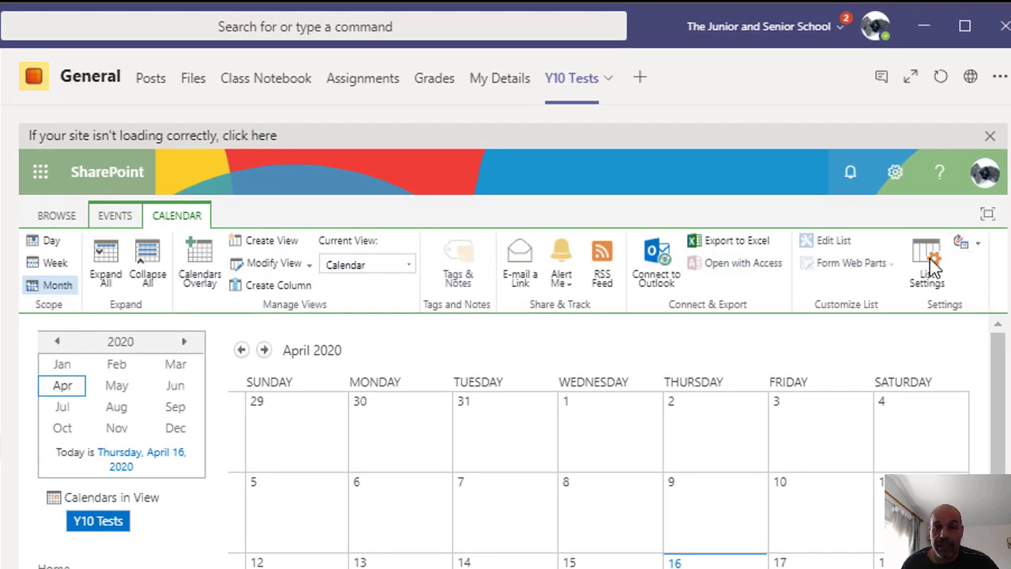